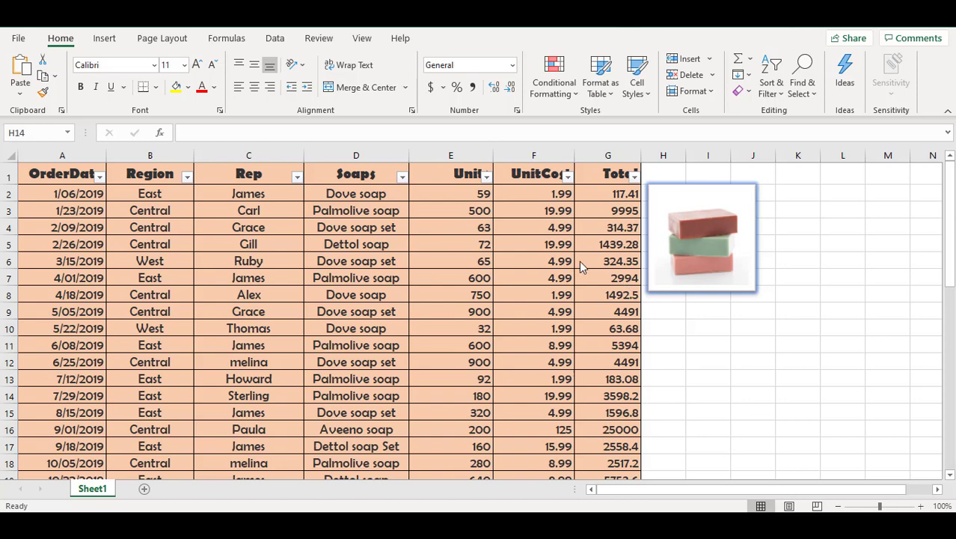
Step: Move the soap picture up so it sits beside the table's Total column, level with the header row
left_click(682, 491)
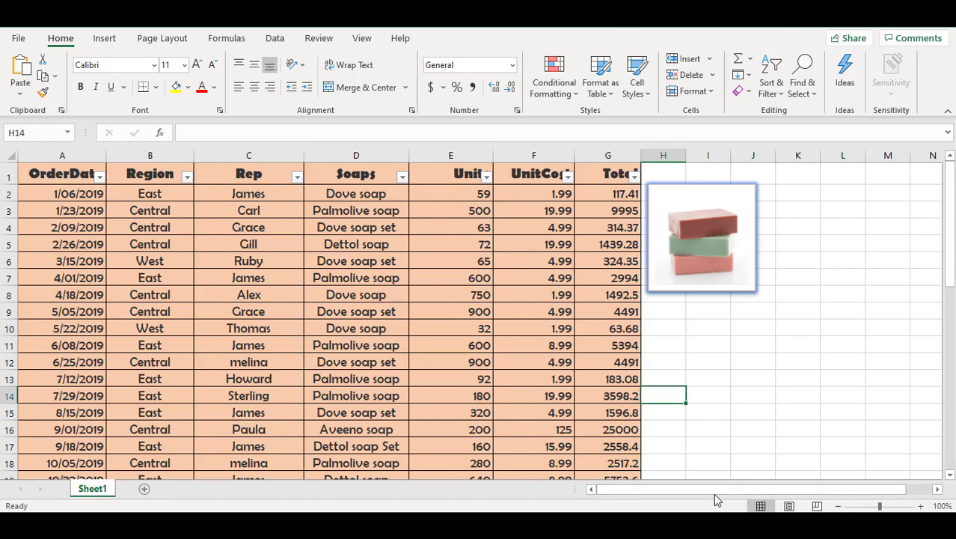
left_click_drag(715, 491, 742, 492)
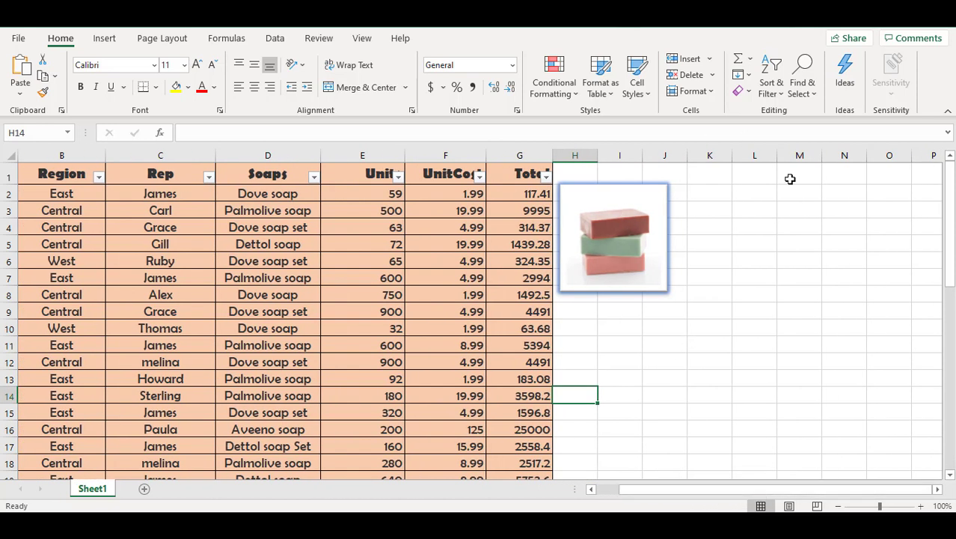
left_click(727, 308)
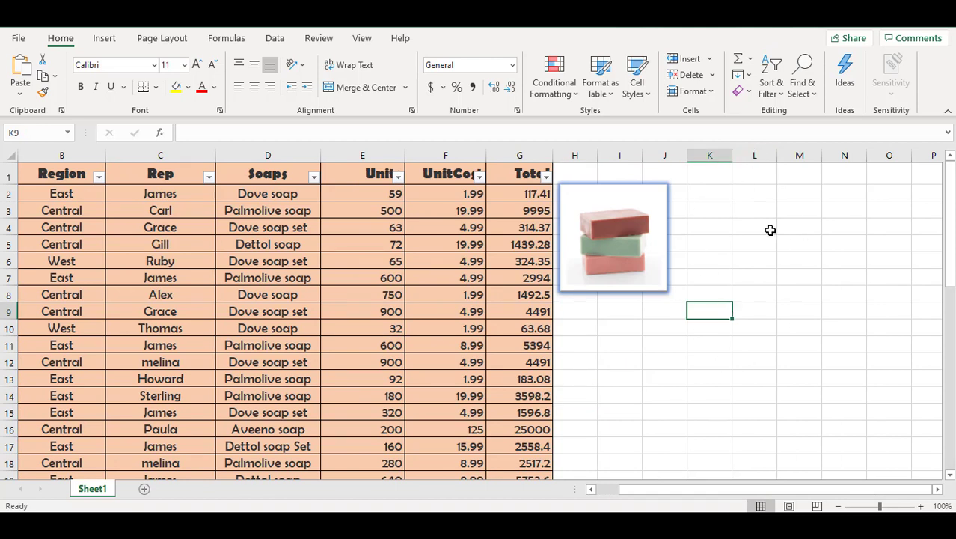
left_click_drag(616, 250, 613, 232)
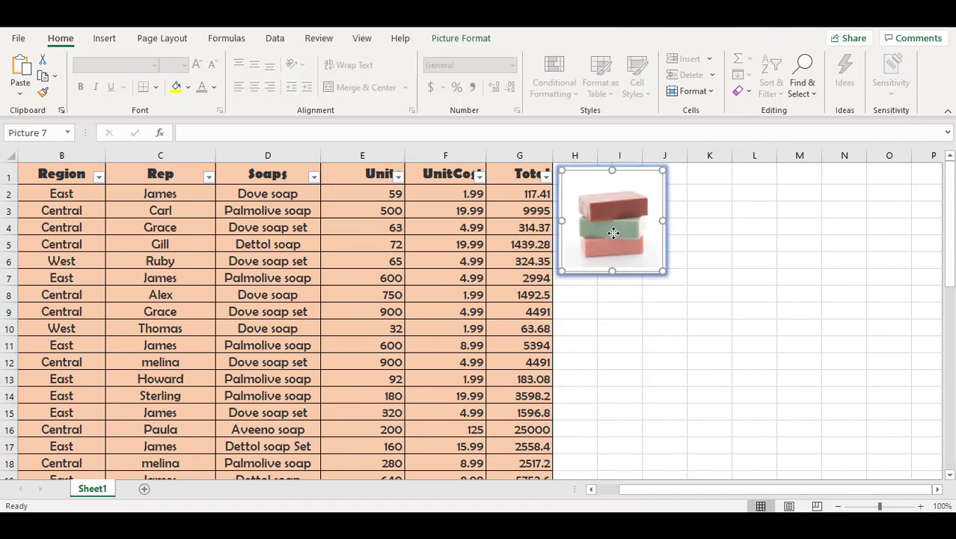
Step: Search the online 3D models for "soap" and insert both pump dispenser models into the sheet
left_click(105, 39)
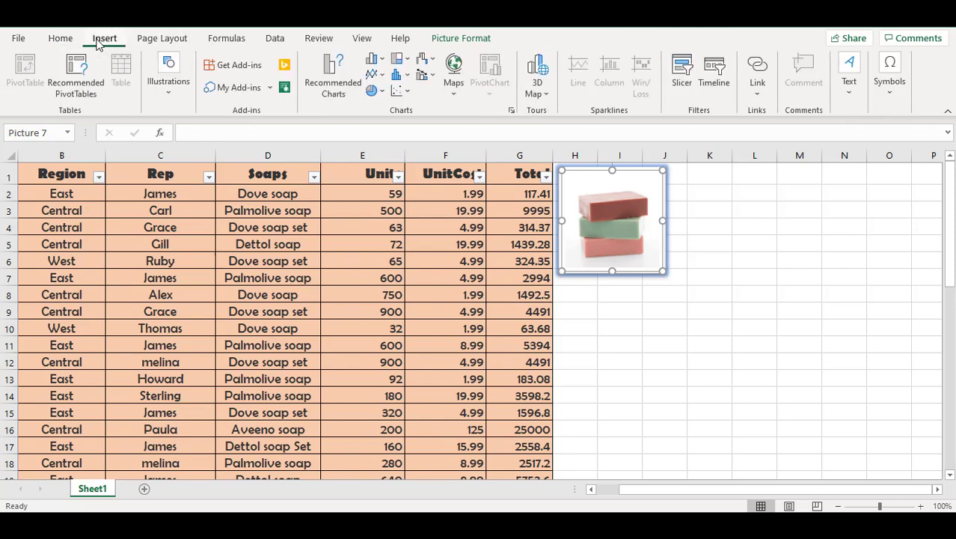
left_click(170, 92)
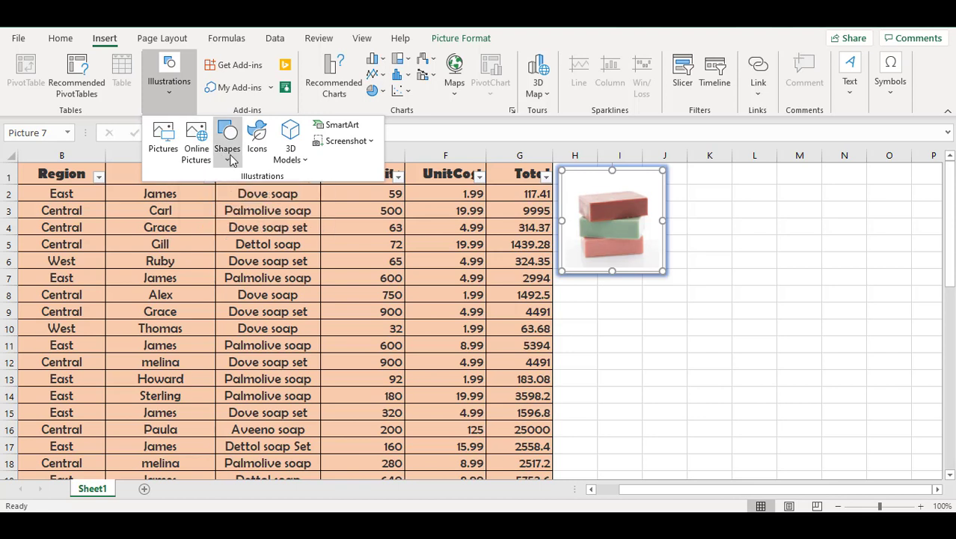
left_click(304, 163)
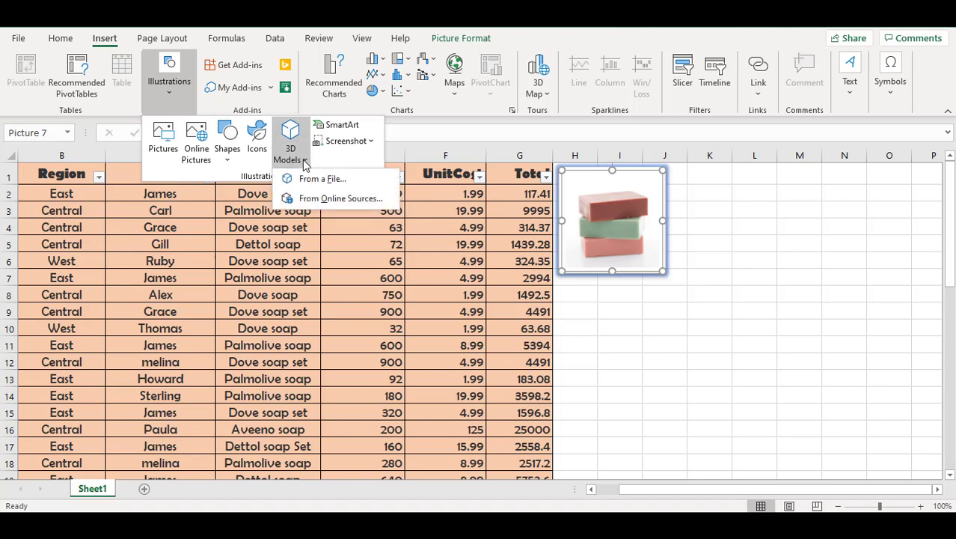
left_click(294, 199)
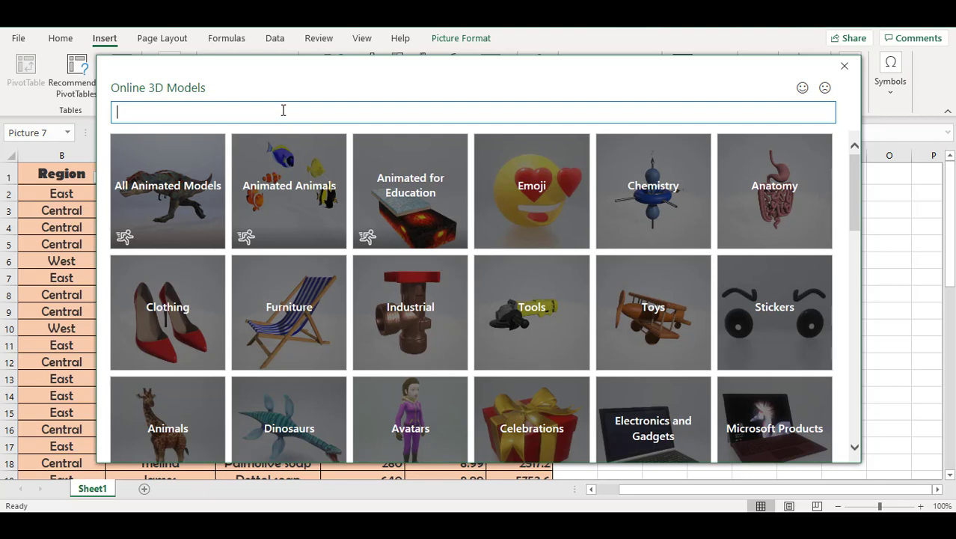
type("soap")
key("Return")
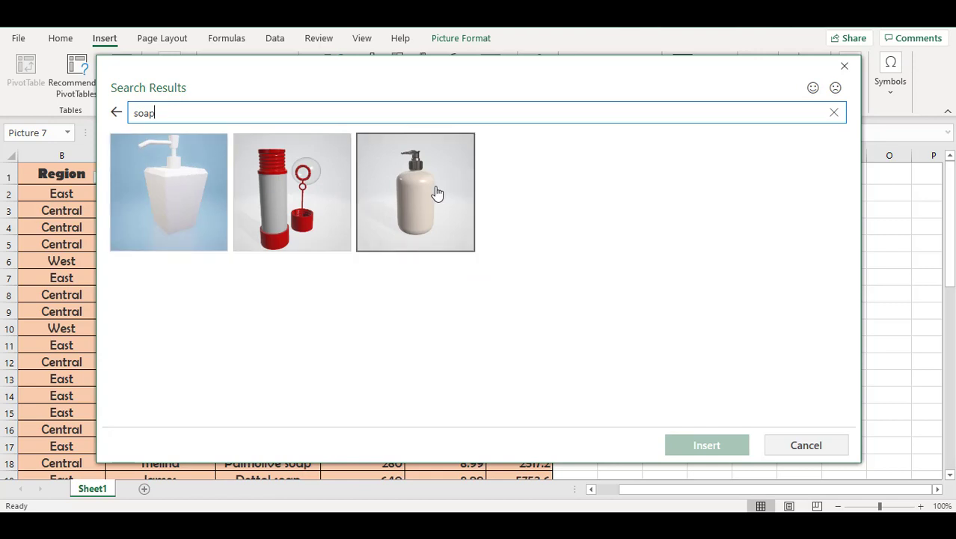
left_click(188, 184)
left_click(435, 185)
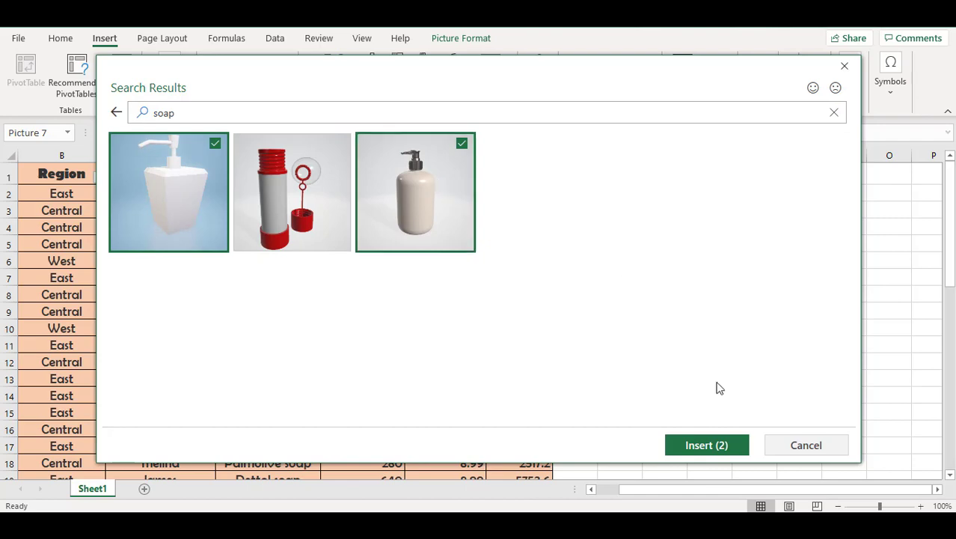
left_click(703, 449)
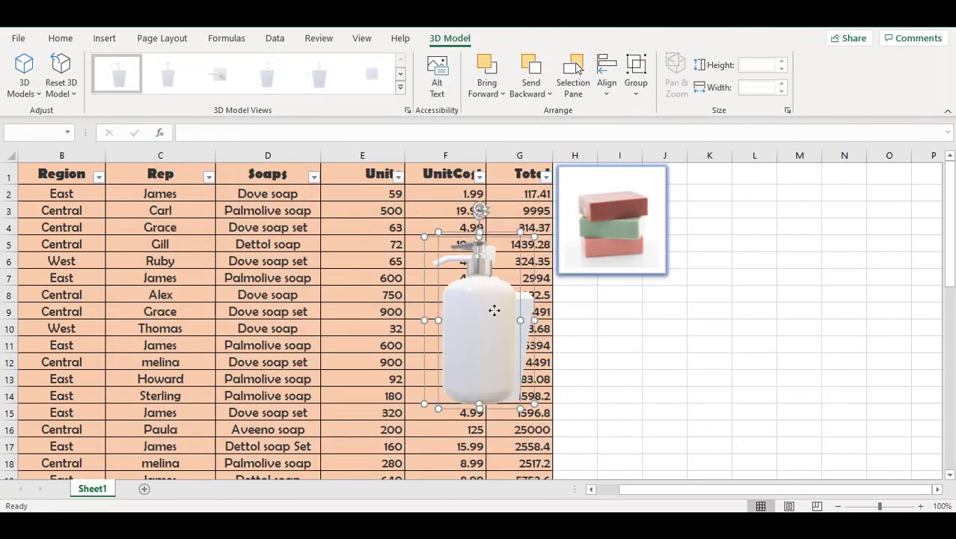
Step: Move the two dispenser models onto the empty cells beside the soap picture and delete them
left_click_drag(494, 309, 832, 316)
left_click_drag(762, 321, 799, 267)
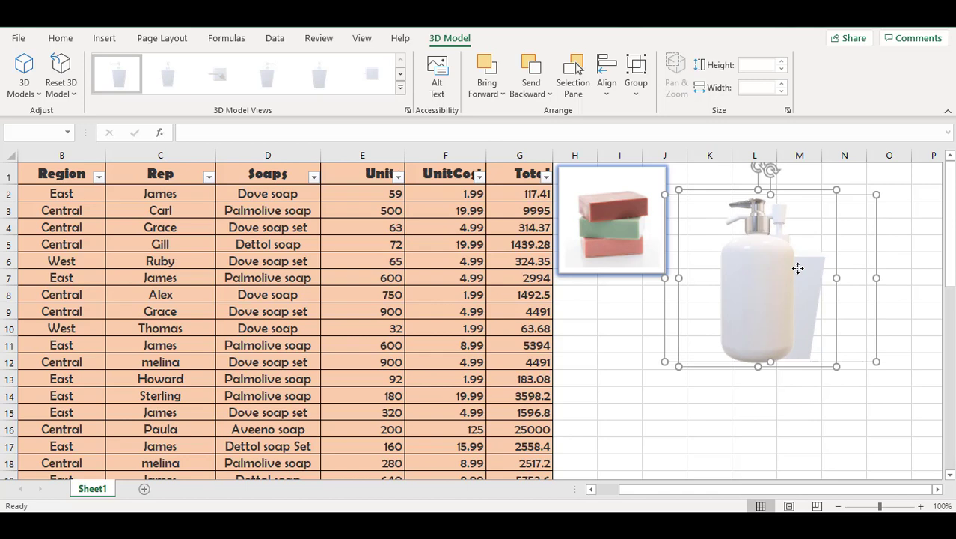
key("Delete")
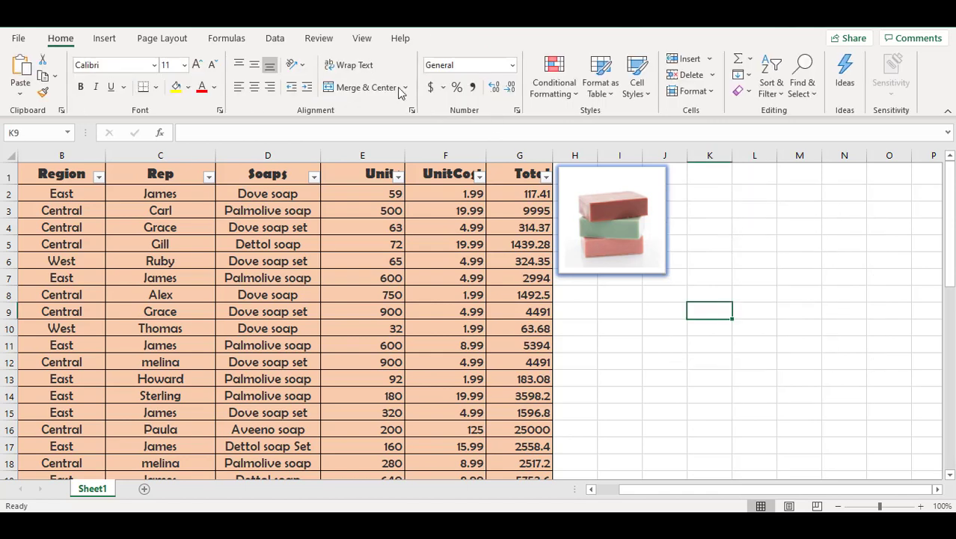
Step: Search the online 3D models for "soap" and insert only the rounded pump dispenser
left_click(104, 38)
left_click(170, 79)
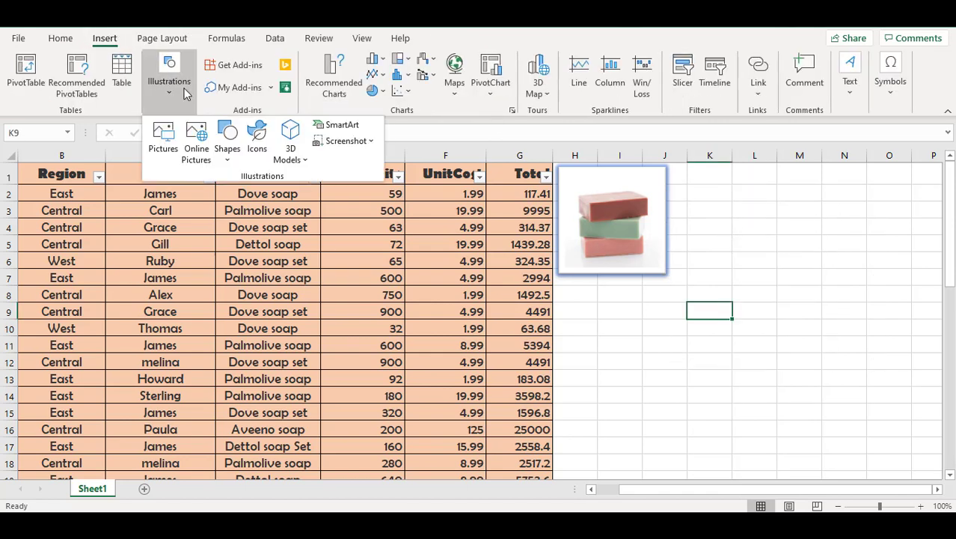
left_click(291, 150)
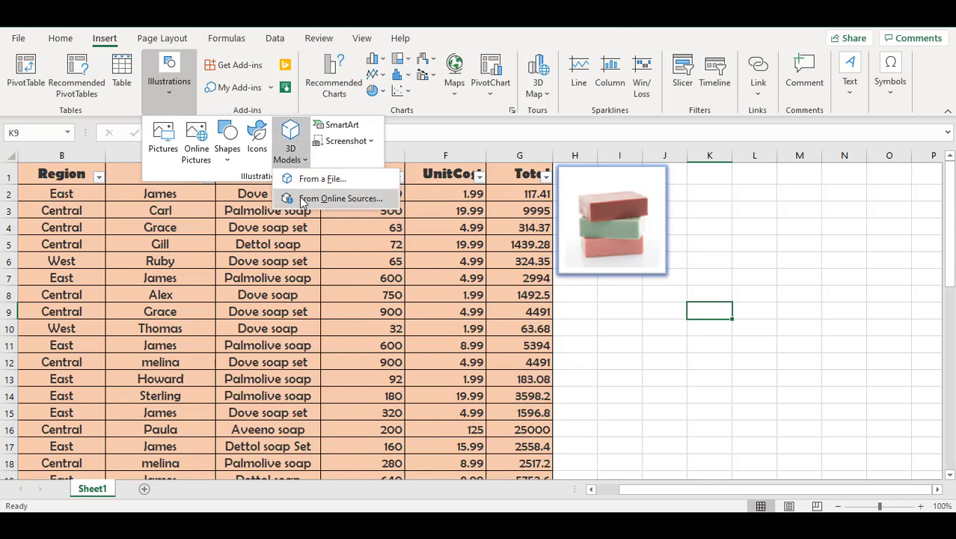
left_click(303, 199)
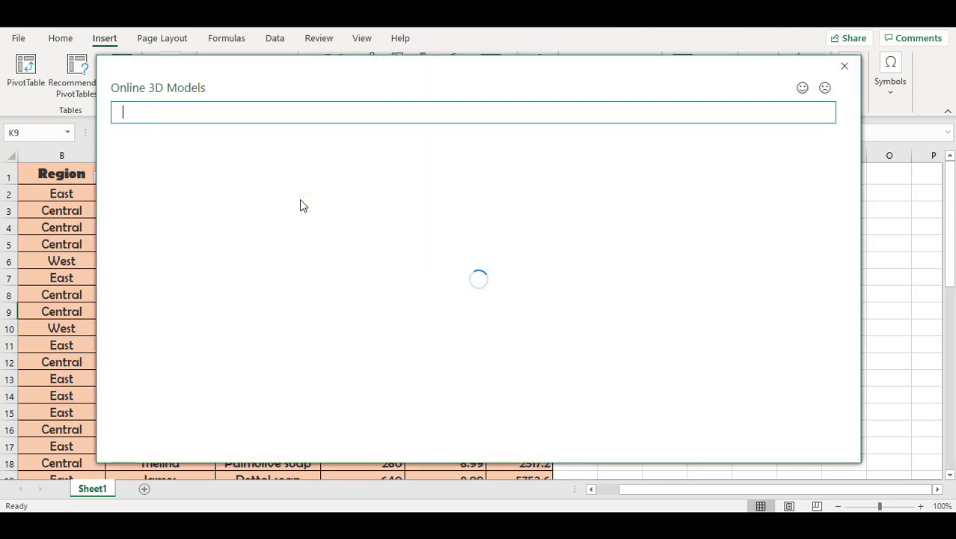
type("soap")
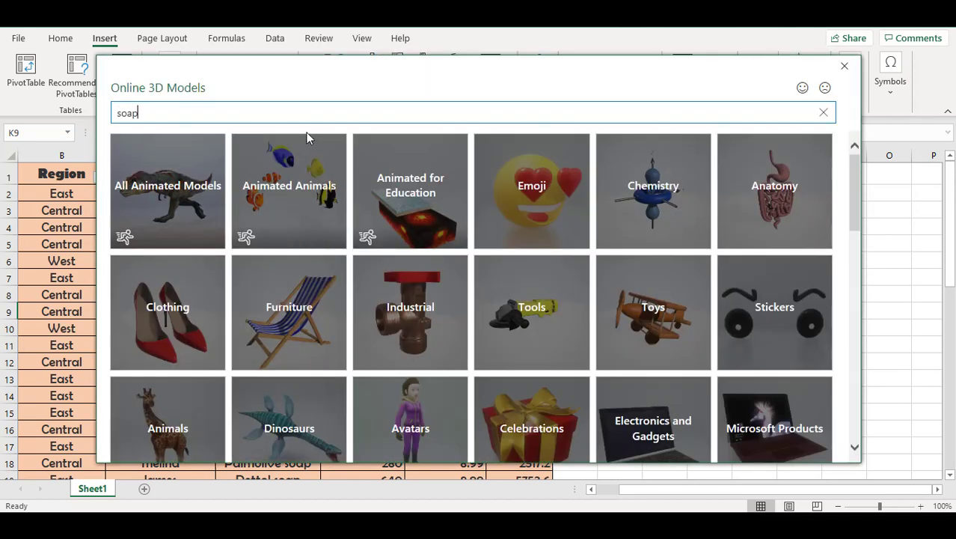
key("Return")
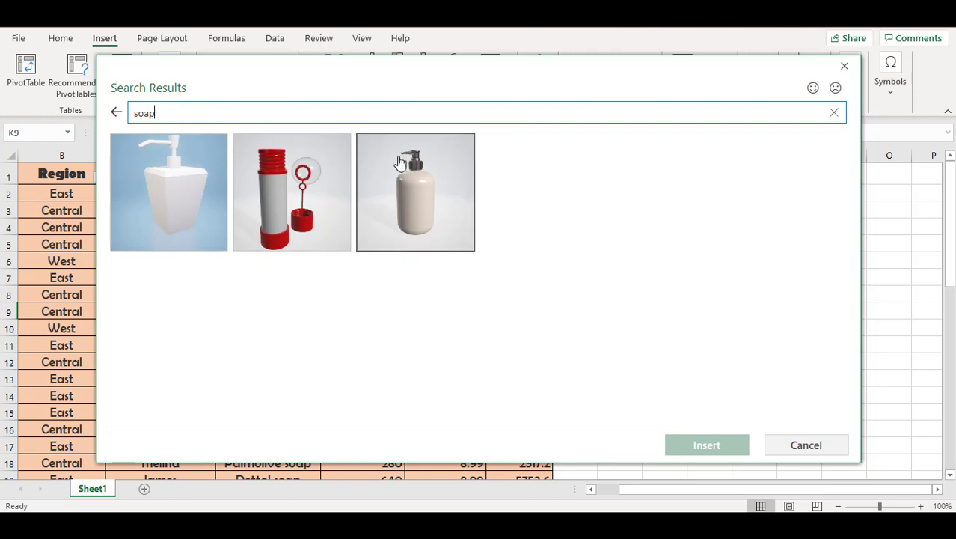
left_click(438, 200)
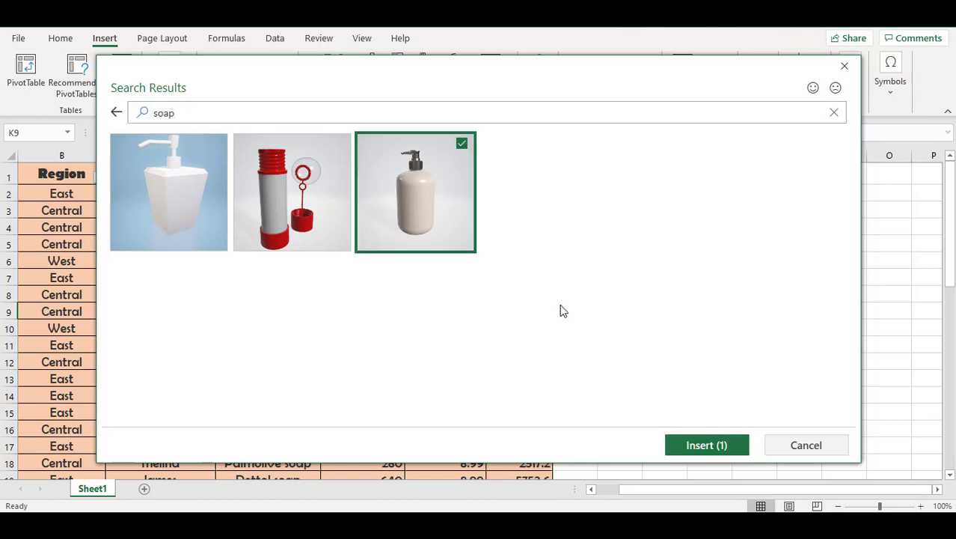
left_click(696, 447)
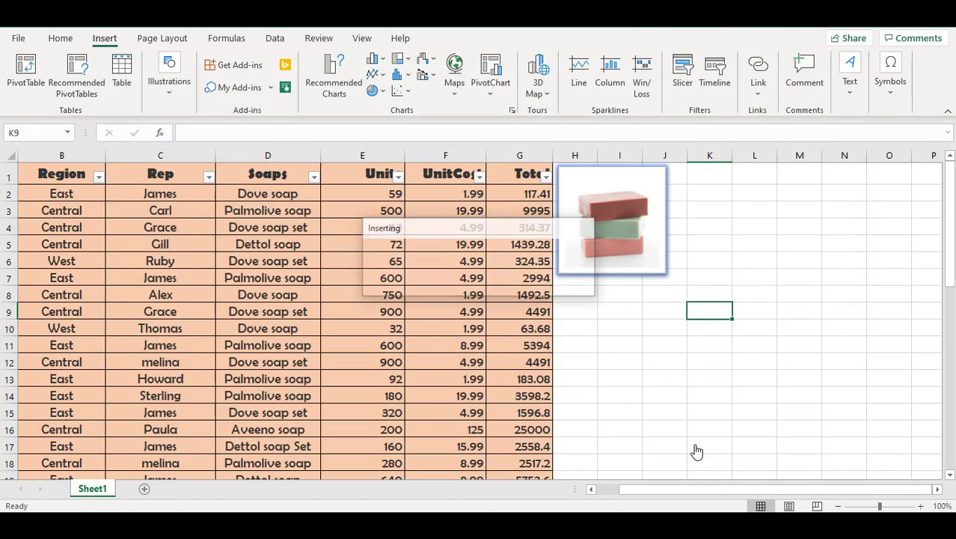
Step: Place the dispenser model beside the soap picture and resize it to about 5.72 cm high and 2.6 cm wide
left_click_drag(554, 325, 797, 291)
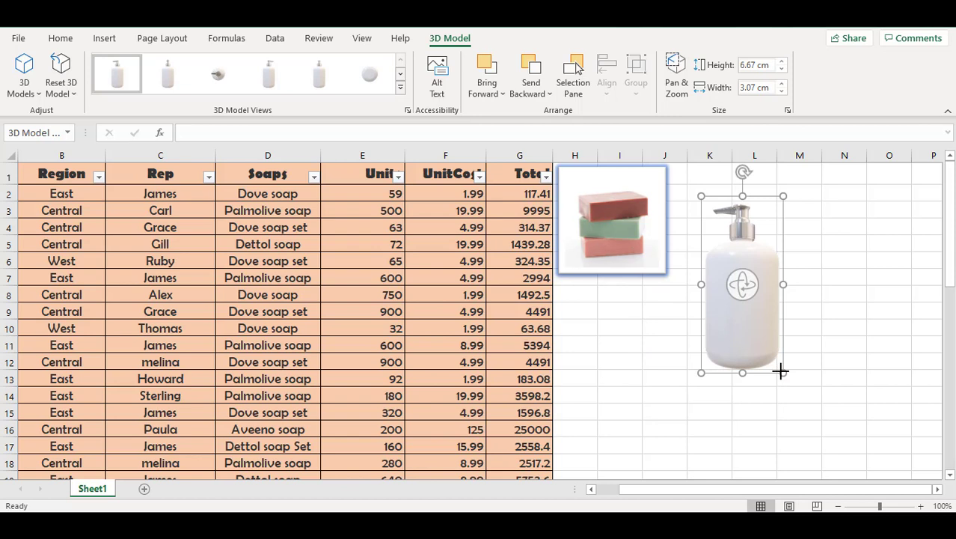
mouse_move(782, 371)
left_mouse_down()
mouse_move(775, 358)
mouse_move(785, 379)
left_mouse_up()
left_click_drag(750, 274, 751, 297)
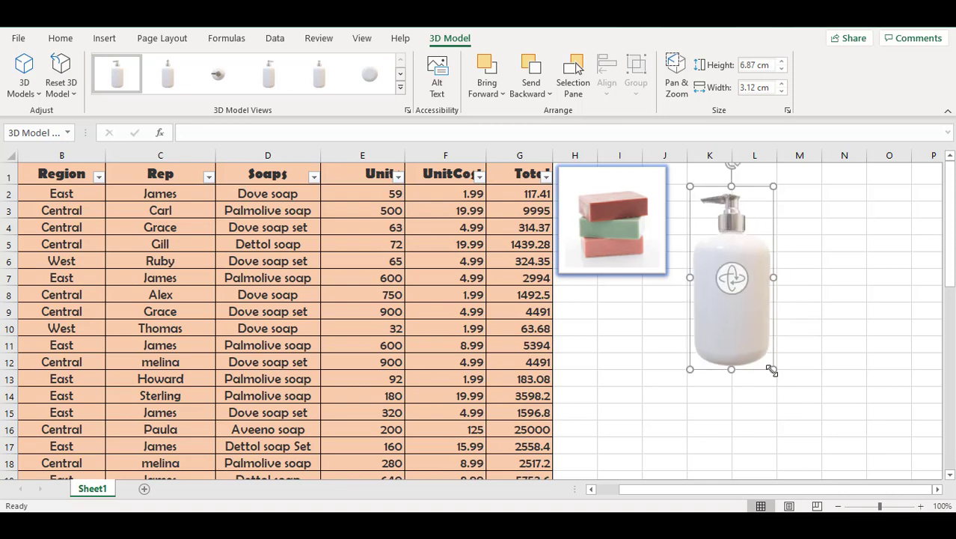
left_click_drag(775, 370, 751, 338)
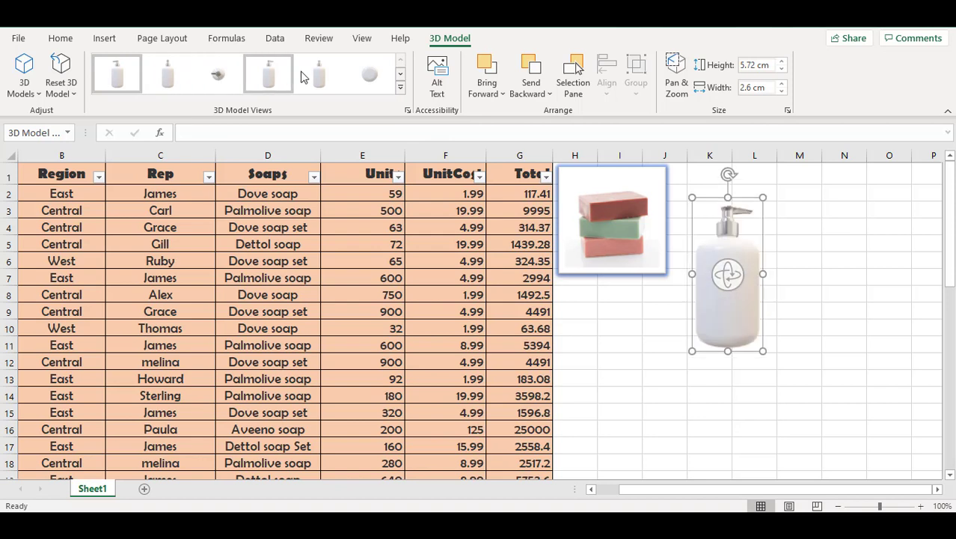
Step: Try the last visible preset view on the dispenser model and return it to the first preset view
left_click(359, 80)
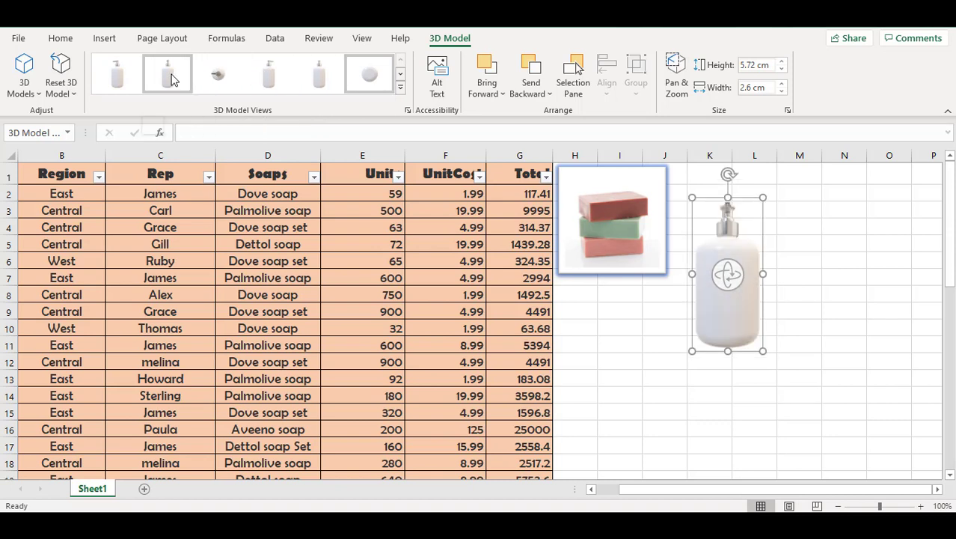
left_click(128, 76)
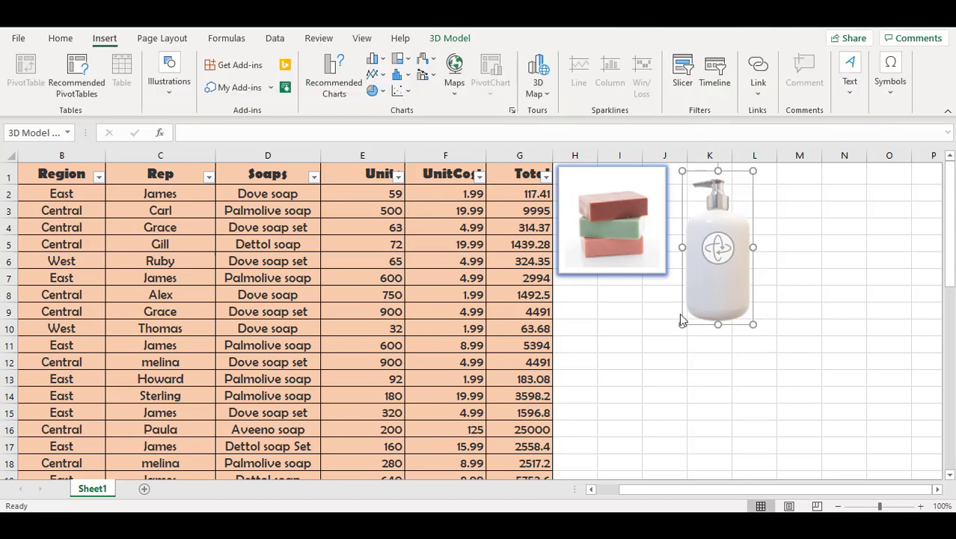
Step: Browse the Dinosaurs and Education icon categories, and insert the Accessibility icon showing a woman, a man and a wheelchair user
left_click(182, 96)
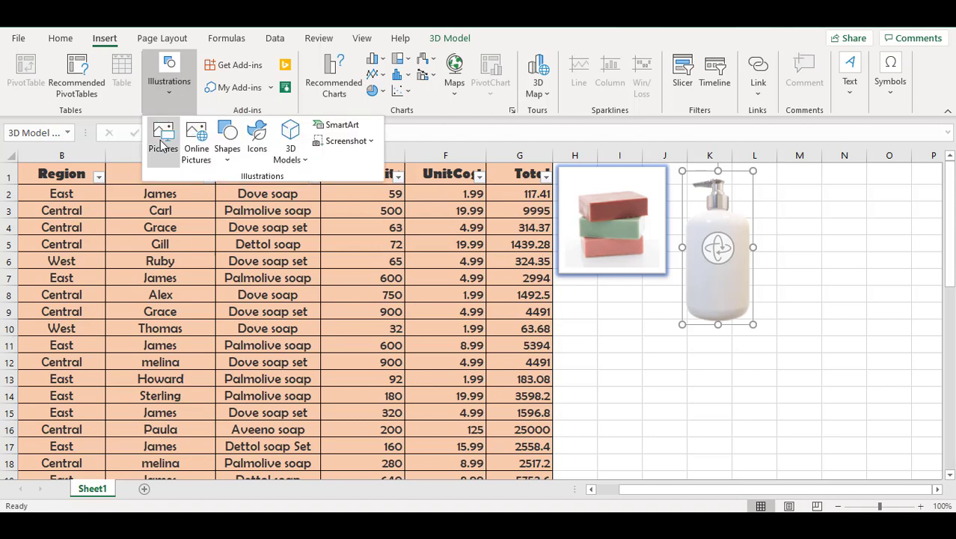
left_click(258, 147)
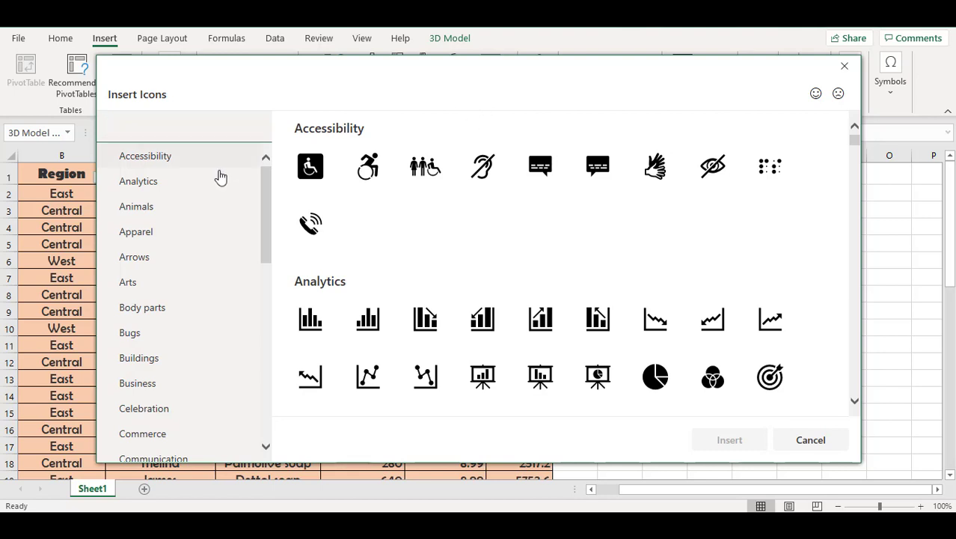
left_click_drag(262, 180, 252, 262)
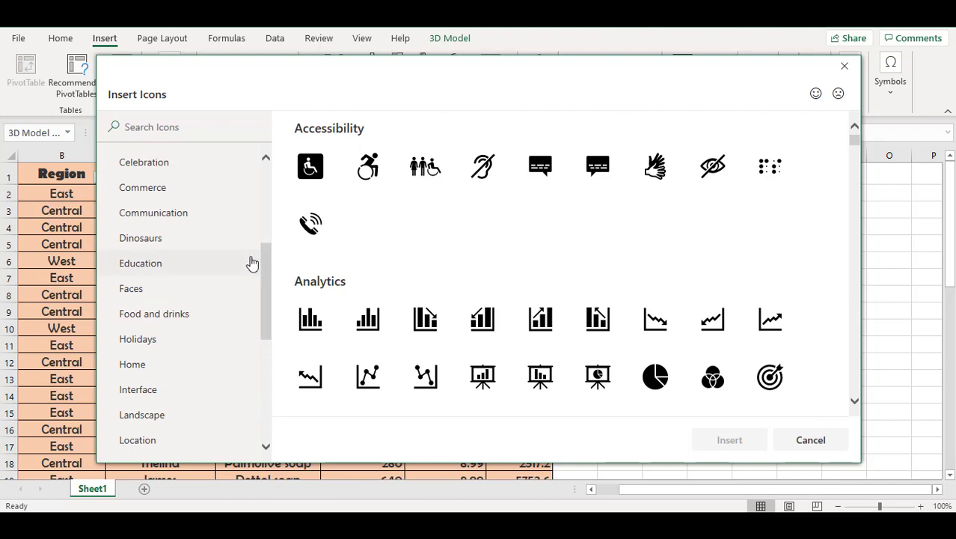
left_click(148, 237)
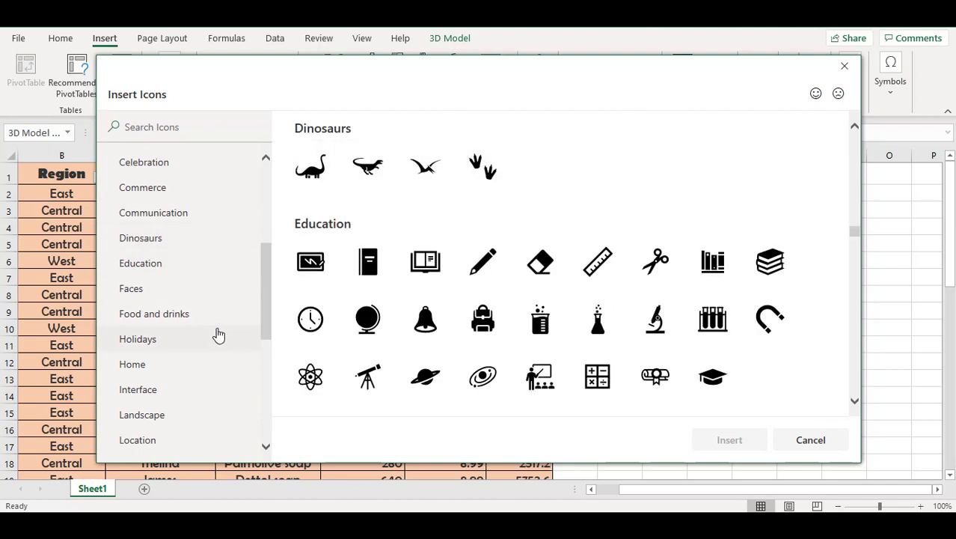
left_click(181, 268)
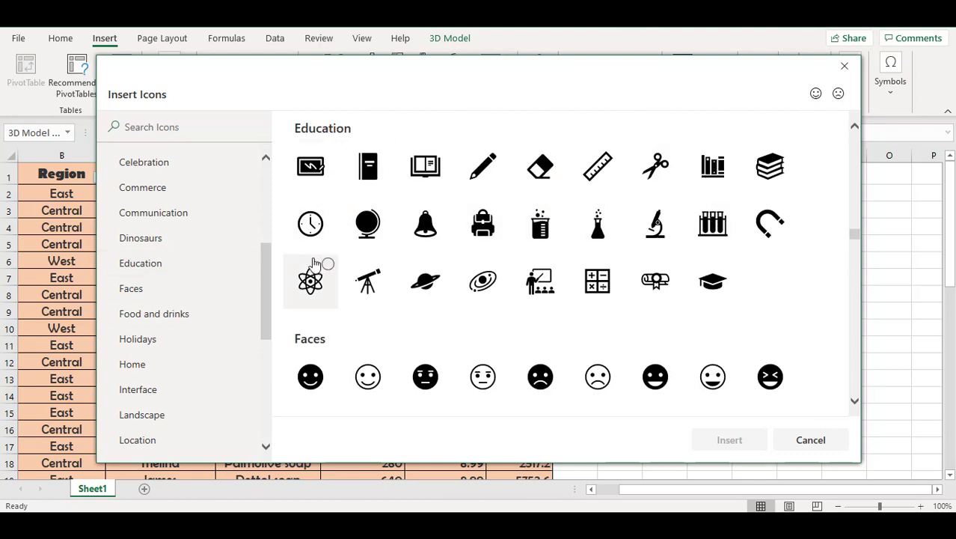
left_click_drag(267, 276, 265, 186)
left_click(191, 161)
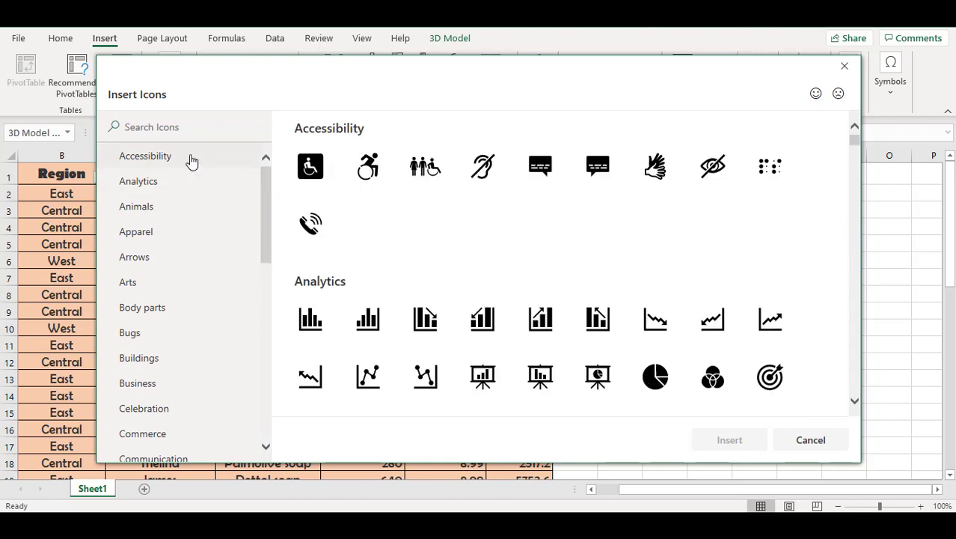
left_click(416, 183)
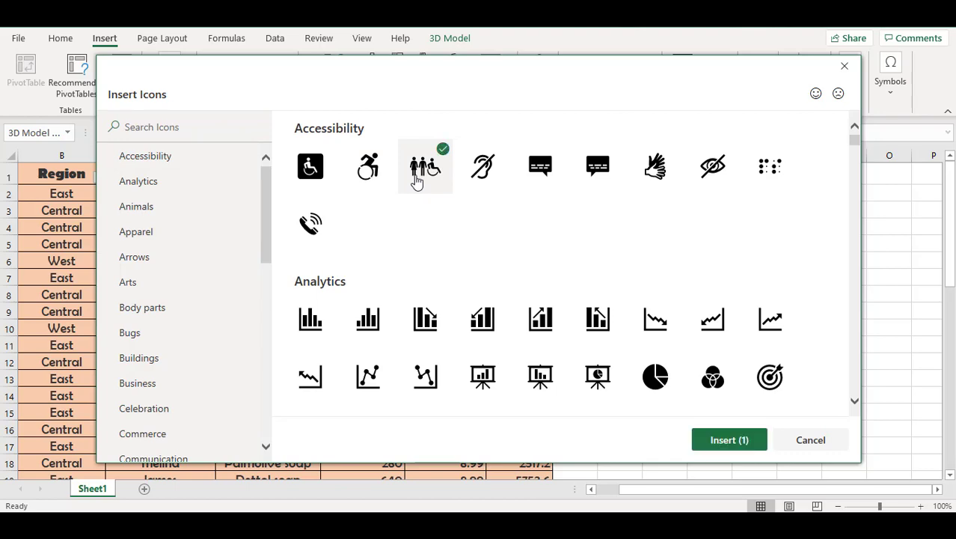
left_click(742, 441)
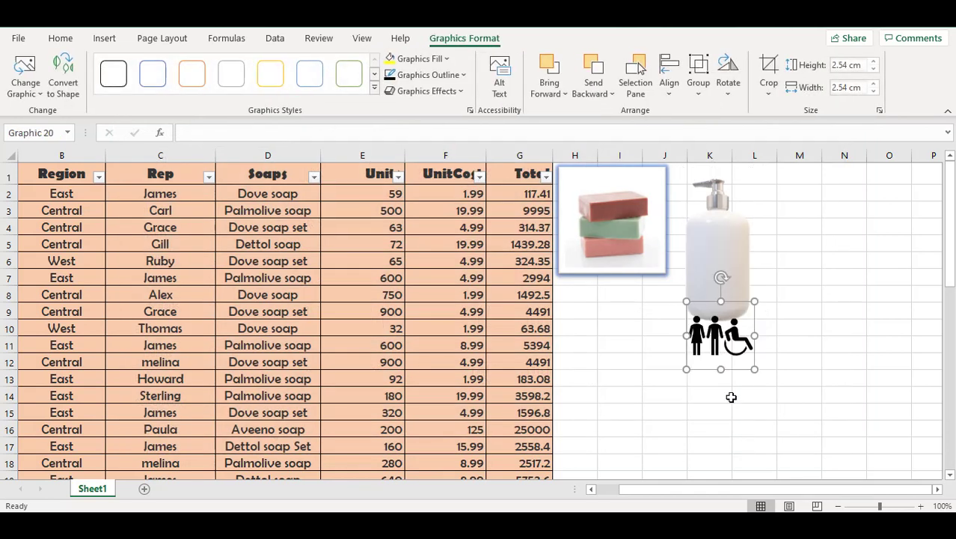
Step: Enlarge the inserted people icon to about 6.27 cm square and position it below the dispenser model
left_click_drag(730, 337, 657, 344)
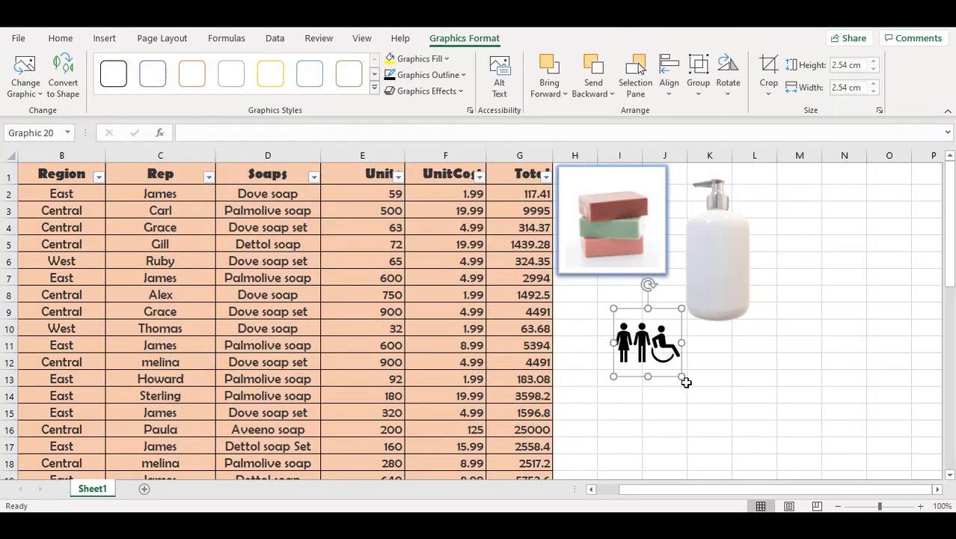
left_click_drag(682, 376, 781, 437)
left_click_drag(709, 402, 736, 412)
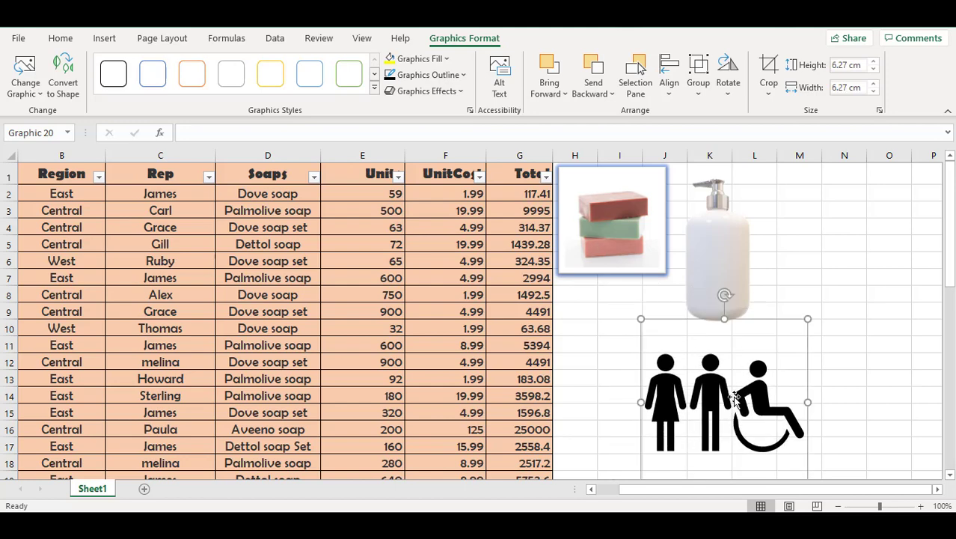
Step: Apply the first graphics style, a thin black outline without a dark fill, to the people icon below the dispenser model
left_click_drag(952, 259, 951, 278)
left_click_drag(722, 314, 724, 332)
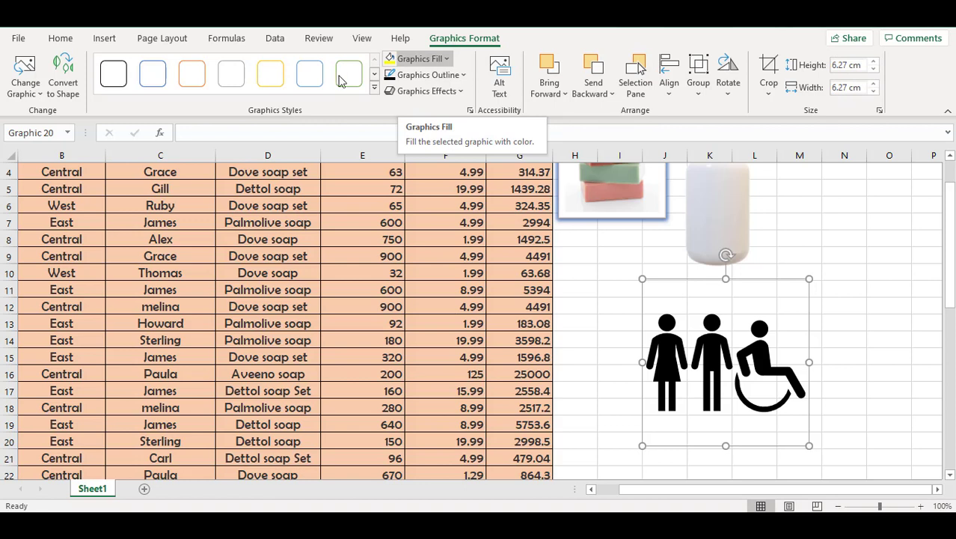
left_click(122, 74)
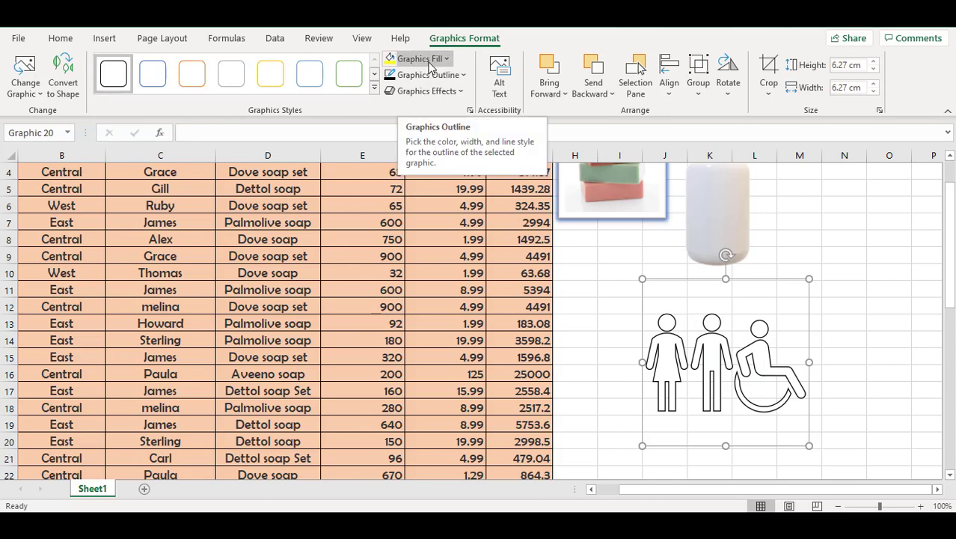
Step: Set the people icon's outline colour to black and its fill to the standard yellow
left_click(451, 77)
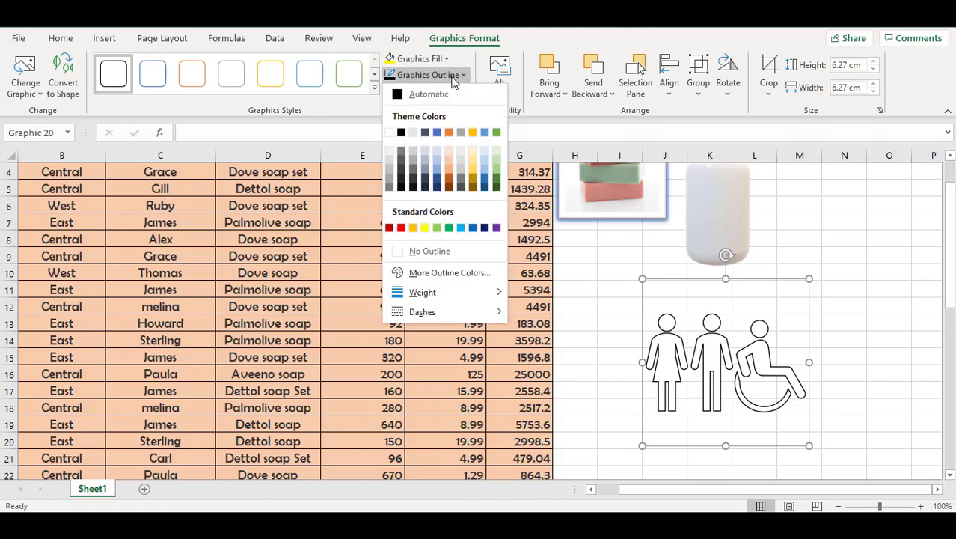
left_click(401, 133)
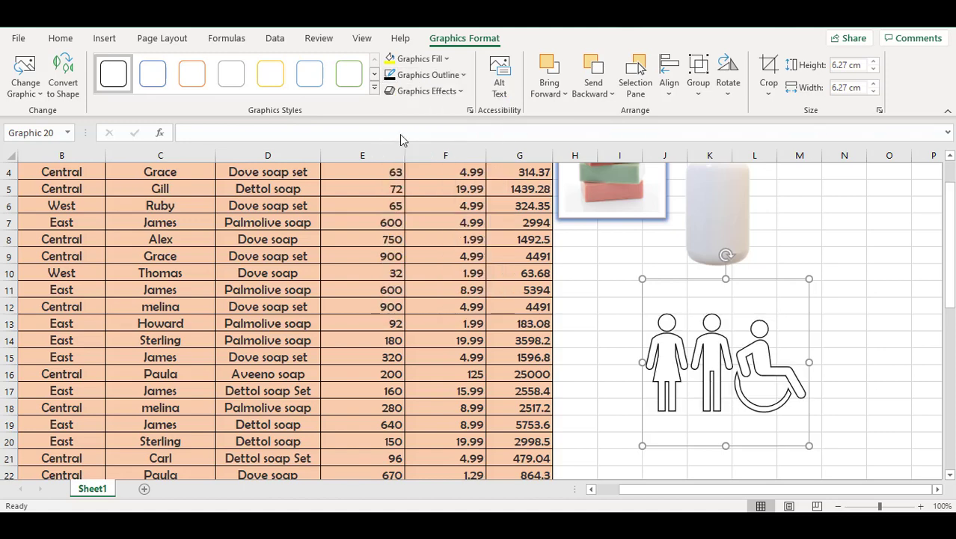
left_click(437, 61)
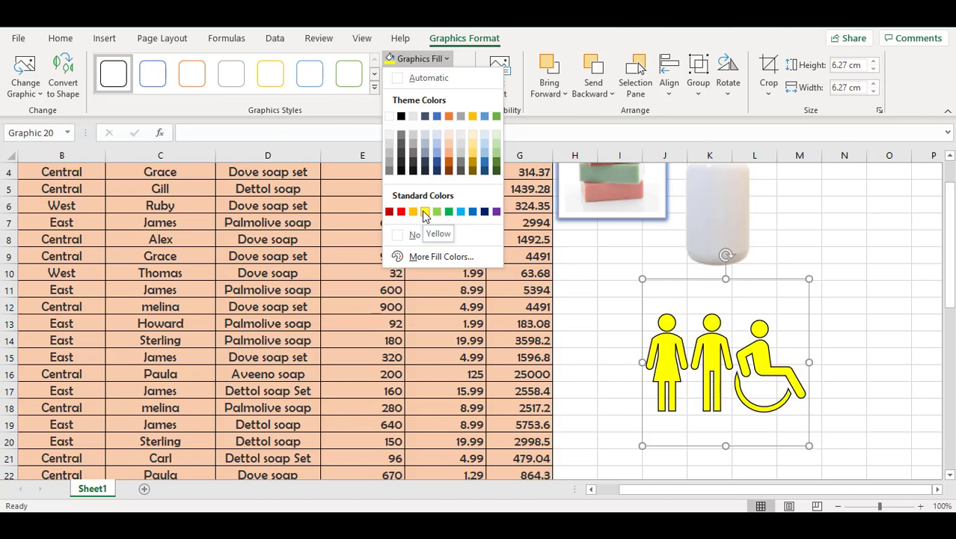
left_click(424, 212)
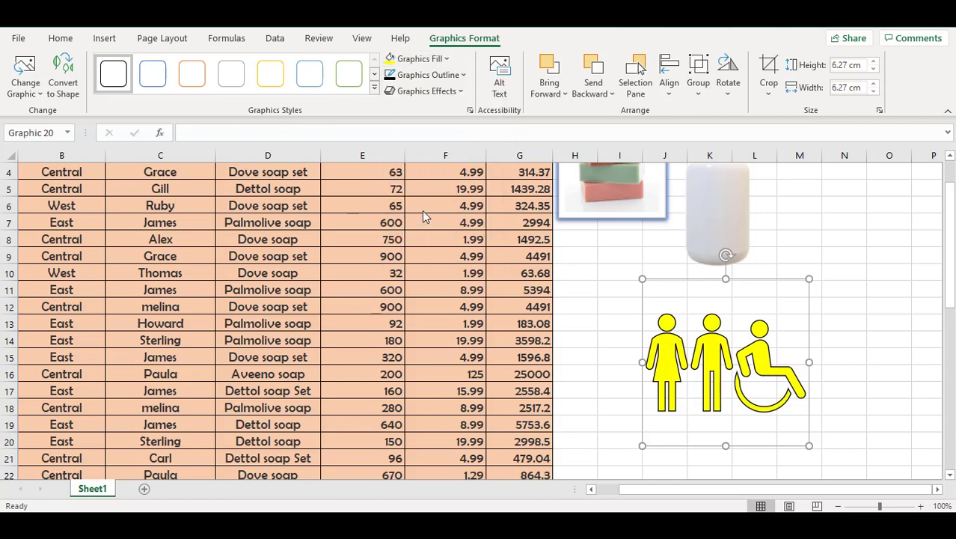
Step: Preview preset and bevel effects on the people icon, and apply the Preset 1 effect
left_click(426, 92)
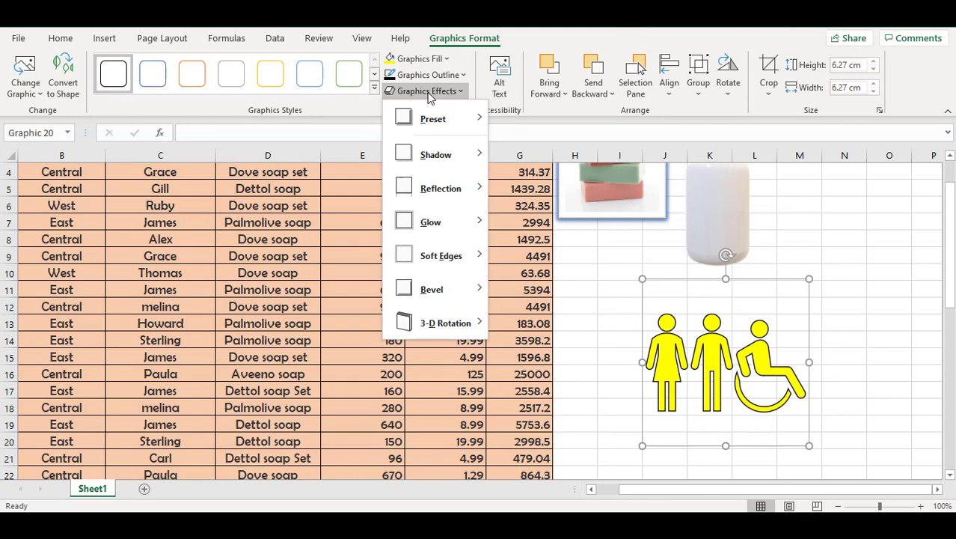
mouse_move(434, 121)
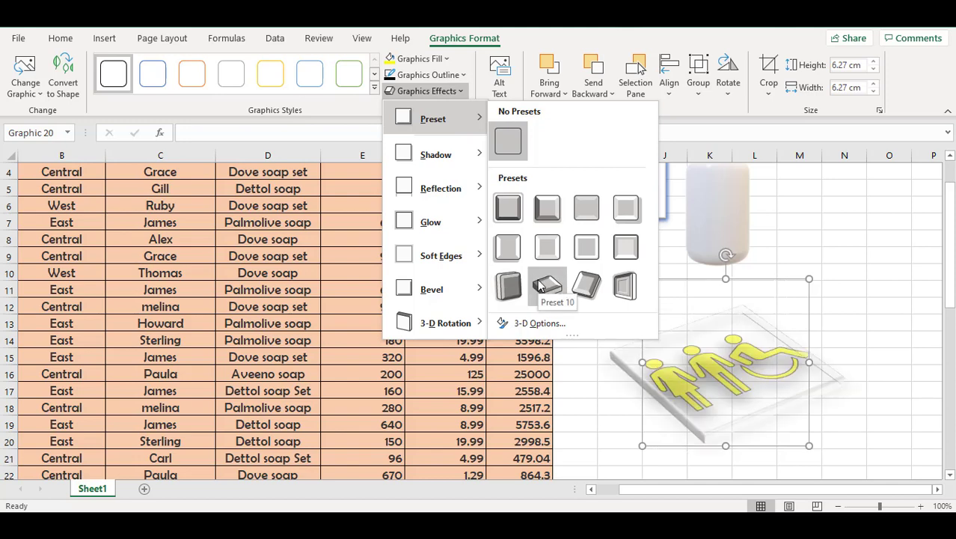
mouse_move(446, 299)
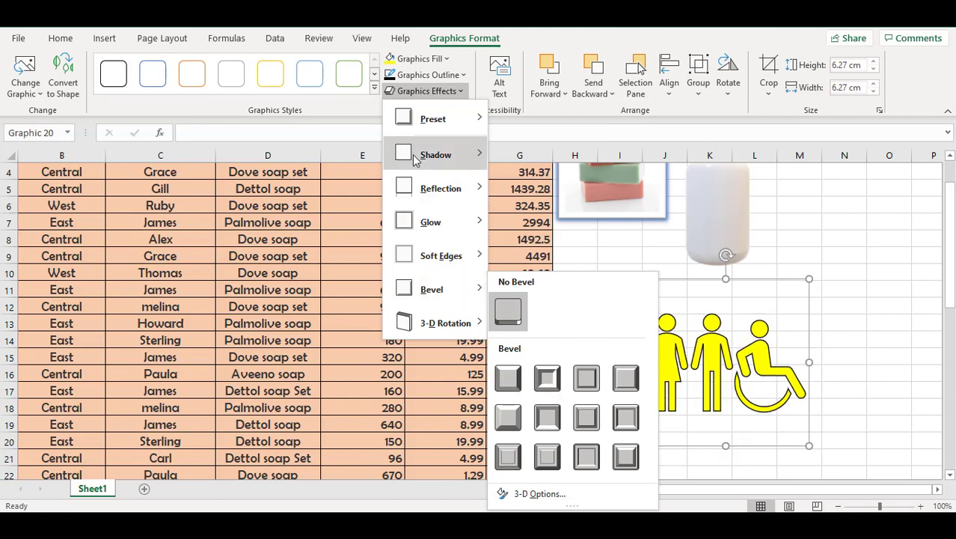
mouse_move(417, 160)
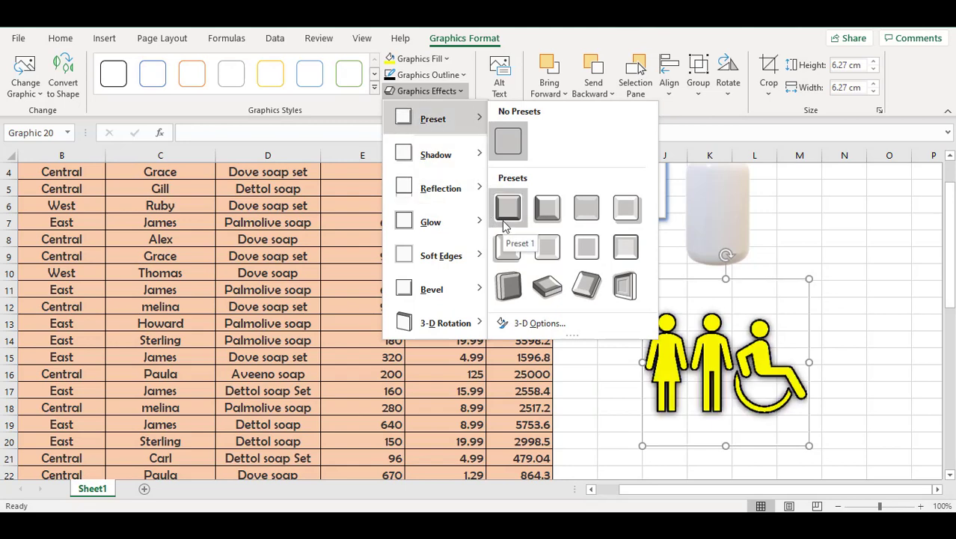
left_click(505, 224)
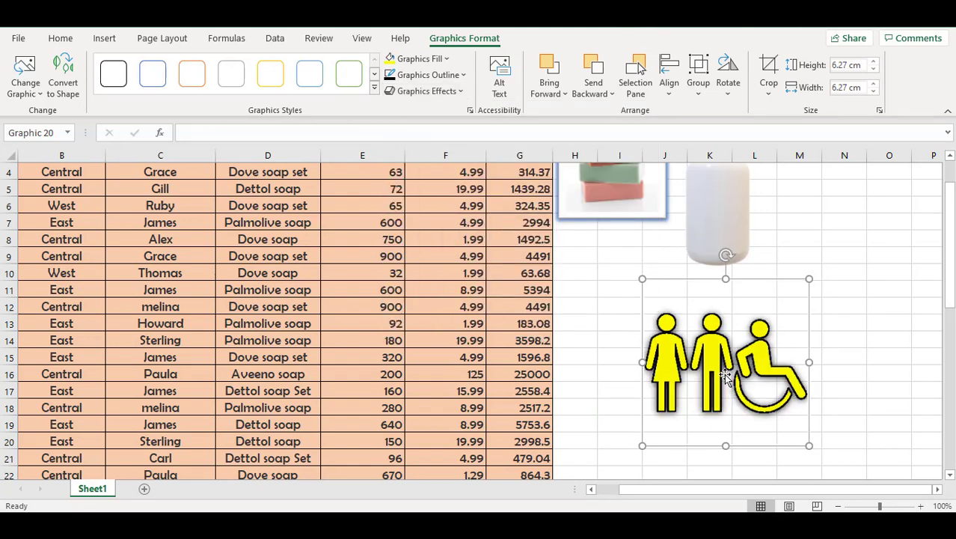
Step: Shift the people icon toward the data table, enlarge it to about 6.8 cm square, and place the dispenser model beside it over columns N and O
left_click_drag(723, 374, 678, 358)
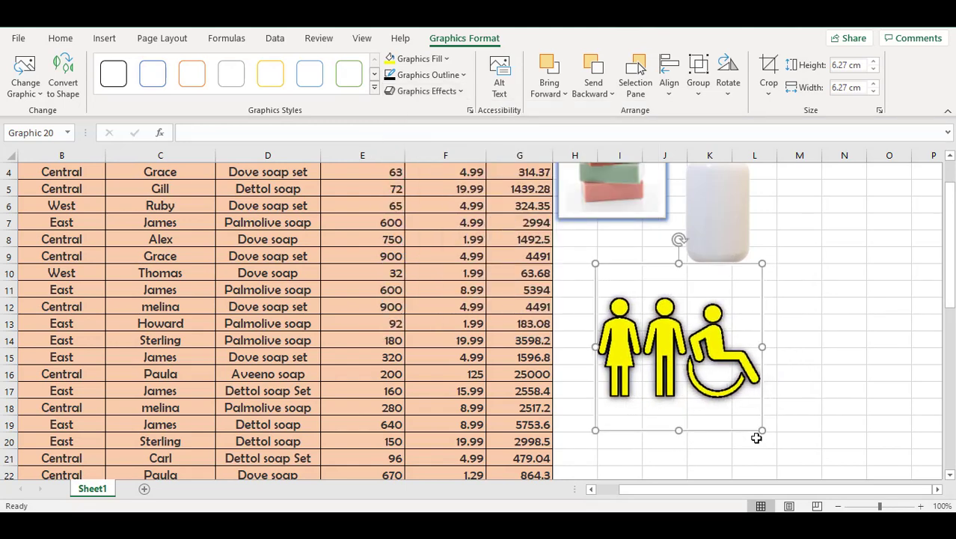
left_click_drag(761, 433, 775, 445)
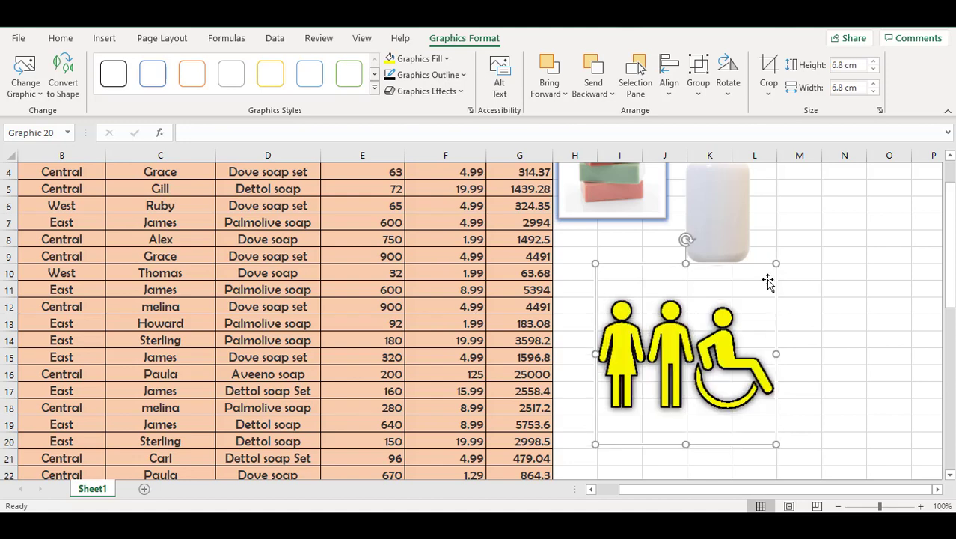
left_click_drag(720, 225, 860, 363)
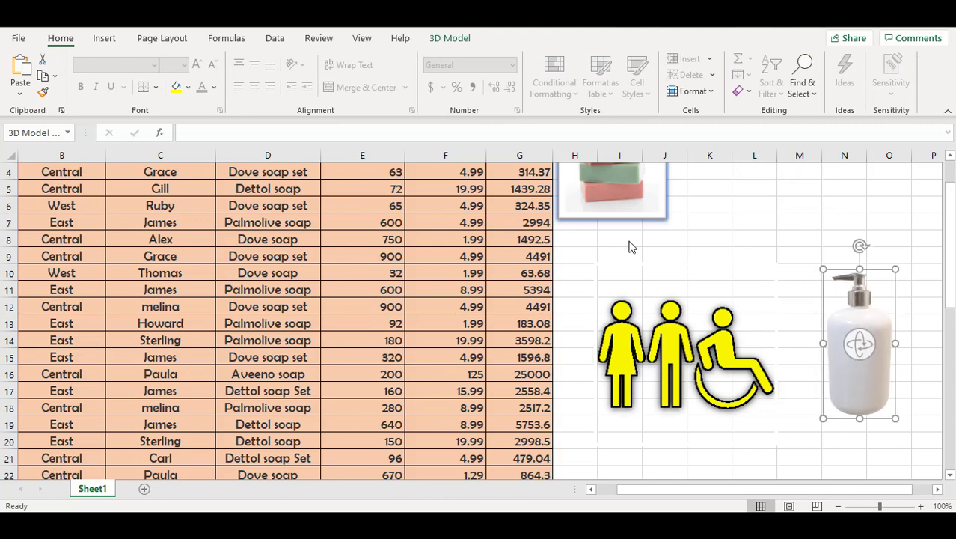